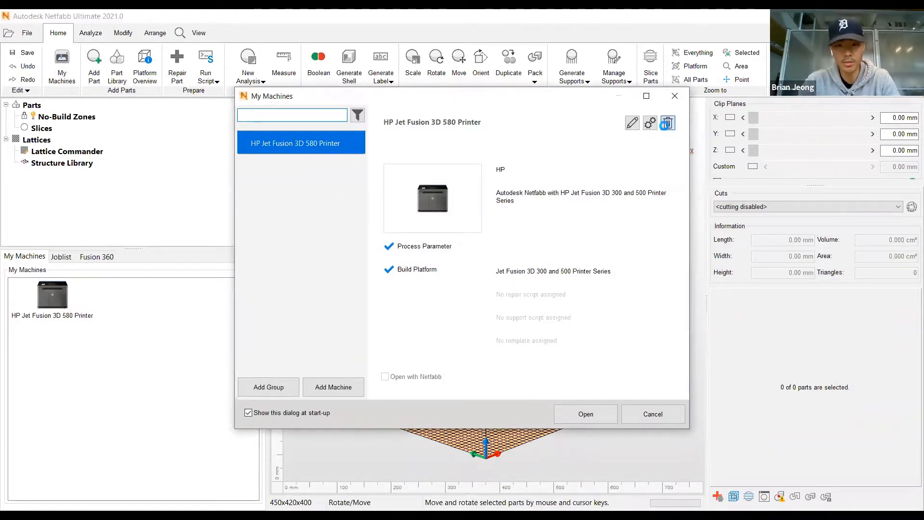
Delete the HP Jet Fusion 3D 580 Printer from the saved machines
{"action": "left_click", "coordinate": [667, 124]}
{"action": "left_click", "coordinate": [510, 269]}
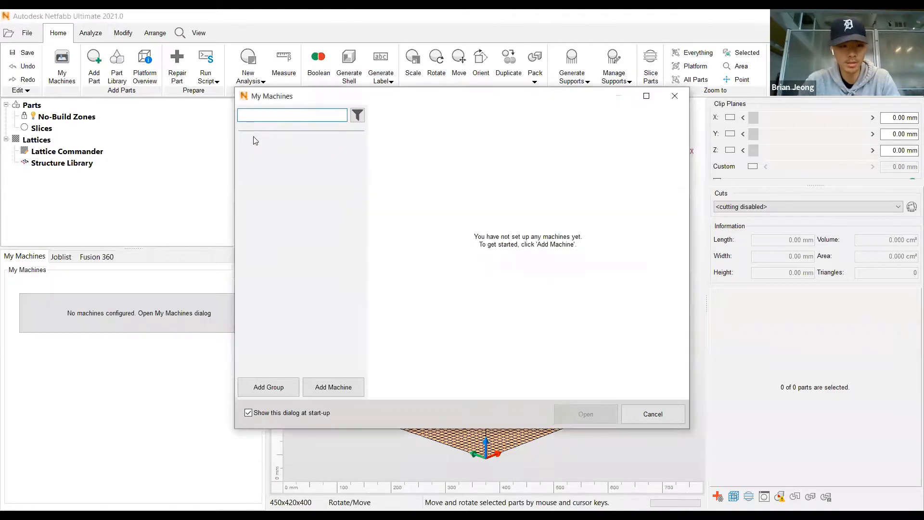
Add the HP Jet Fusion 3D 300 and 500 Printer Series to the saved machines
{"action": "left_click", "coordinate": [334, 388]}
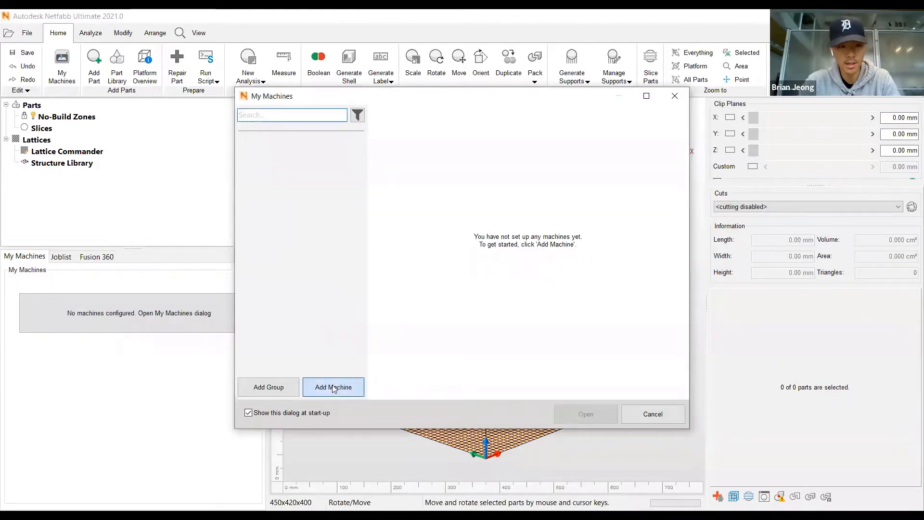
{"action": "scroll", "coordinate": [308, 255], "scroll_direction": "down", "scroll_amount": 6}
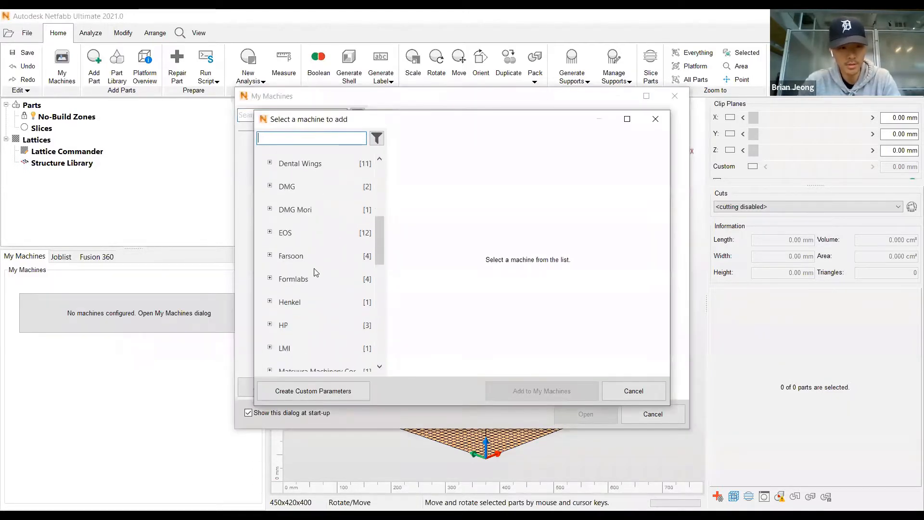
{"action": "left_click", "coordinate": [271, 248]}
{"action": "scroll", "coordinate": [337, 235], "scroll_direction": "down", "scroll_amount": 1}
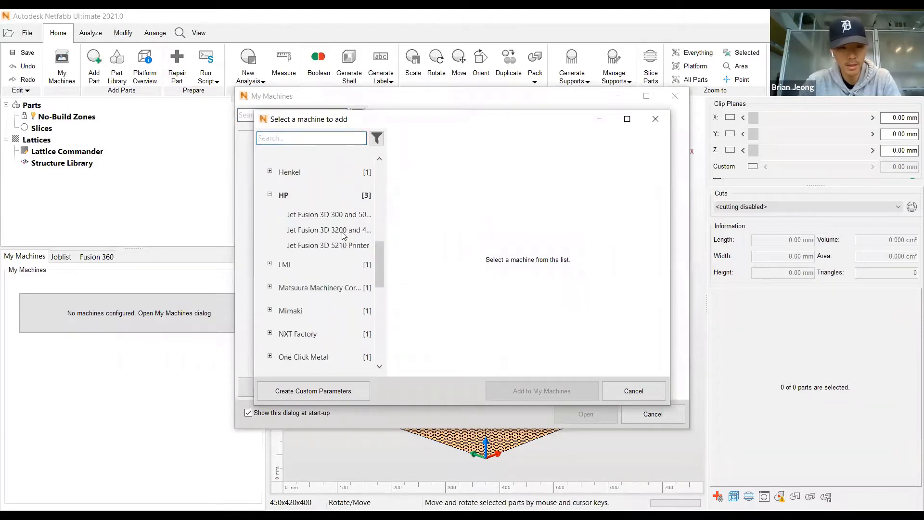
{"action": "left_click", "coordinate": [326, 215]}
{"action": "left_click", "coordinate": [329, 230]}
{"action": "left_click", "coordinate": [331, 244]}
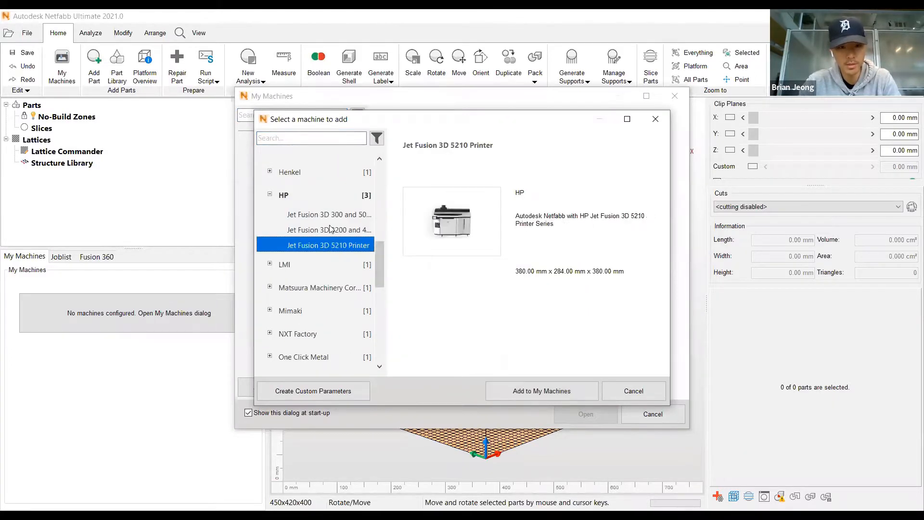
{"action": "left_click", "coordinate": [331, 217]}
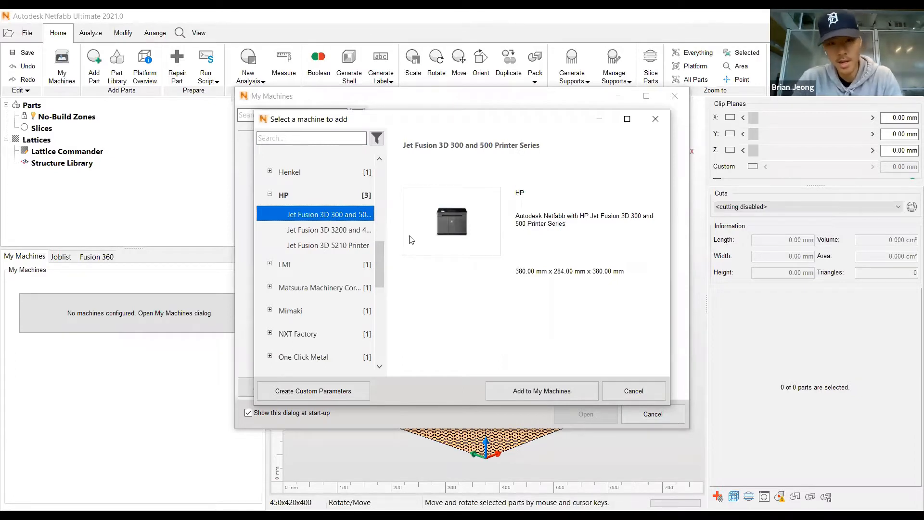
{"action": "left_click", "coordinate": [555, 390]}
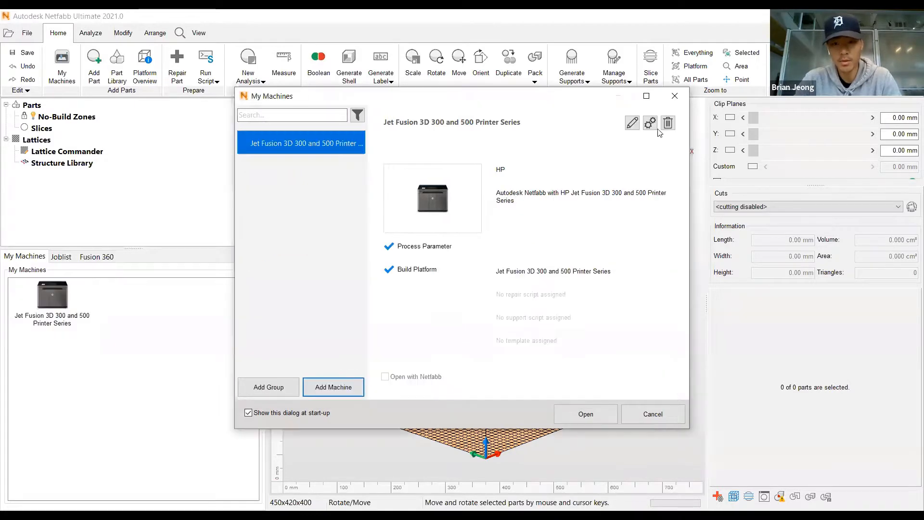
Rename the added machine as "Jet Fusion 3D 300 and 580 Printer" and save it
{"action": "left_click", "coordinate": [632, 123]}
{"action": "left_click_drag", "start_coordinate": [523, 123], "coordinate": [470, 119]}
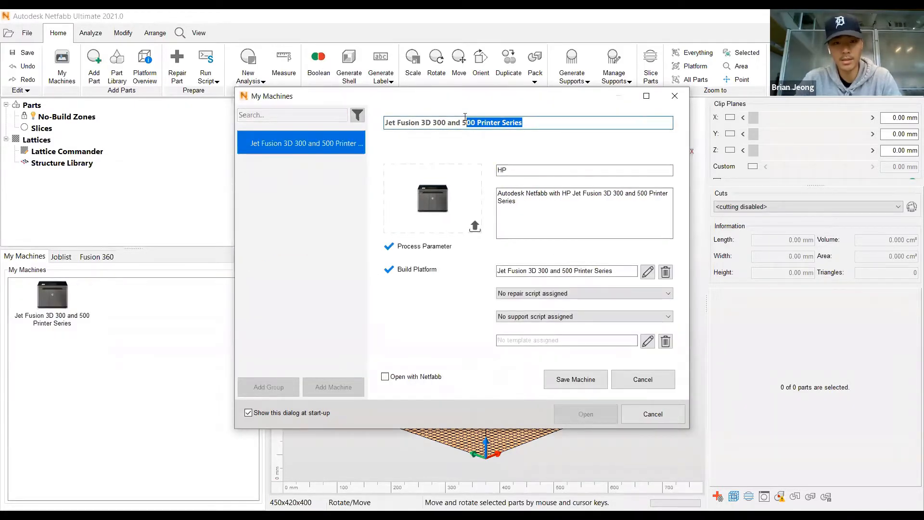
{"action": "type", "text": "80 P"}
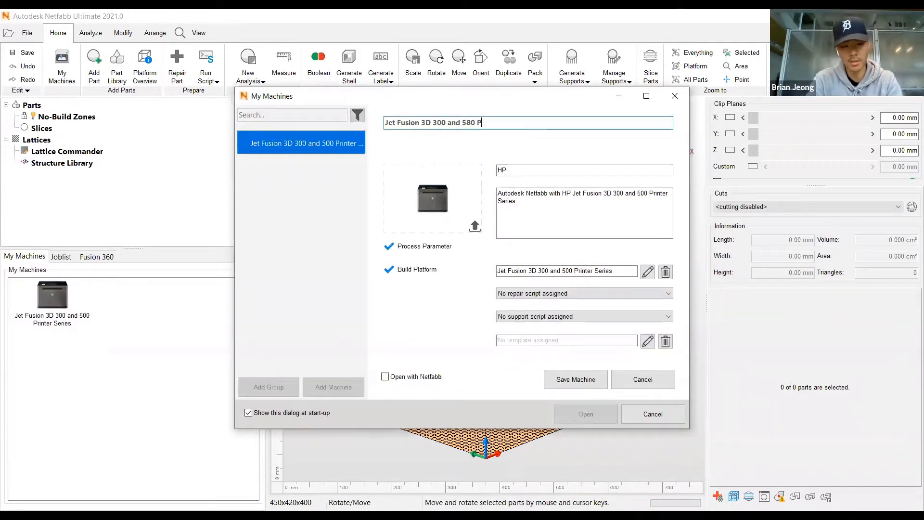
{"action": "type", "text": "rinter"}
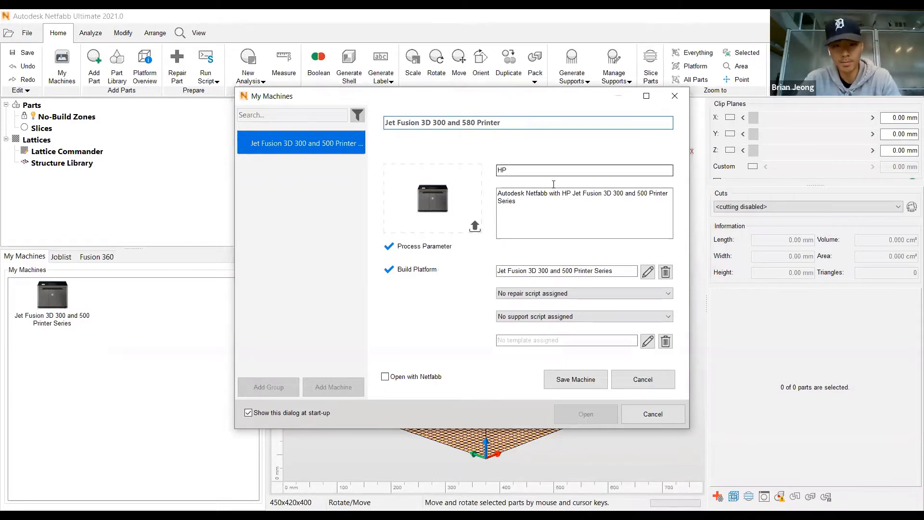
{"action": "left_click", "coordinate": [575, 379]}
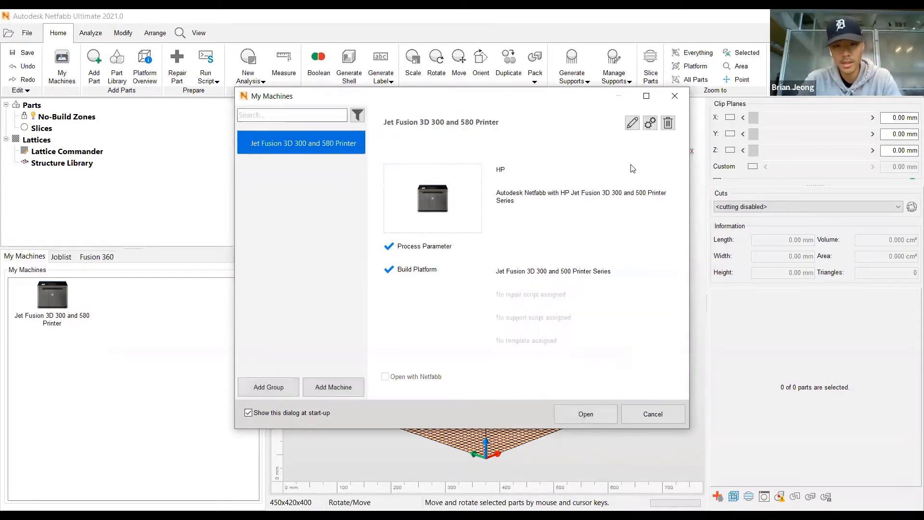
Enter the printer's IP address in the machine's configuration and save it
{"action": "left_click", "coordinate": [650, 123]}
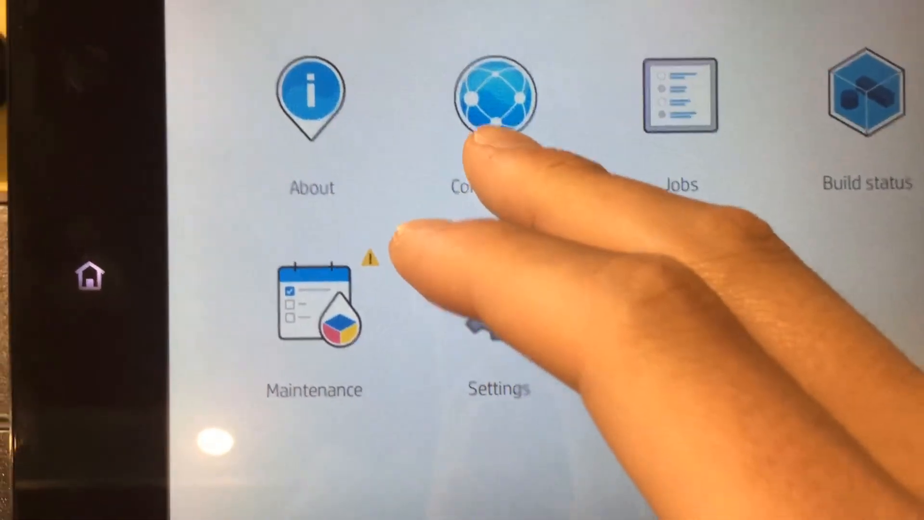
{"action": "left_click", "coordinate": [302, 21]}
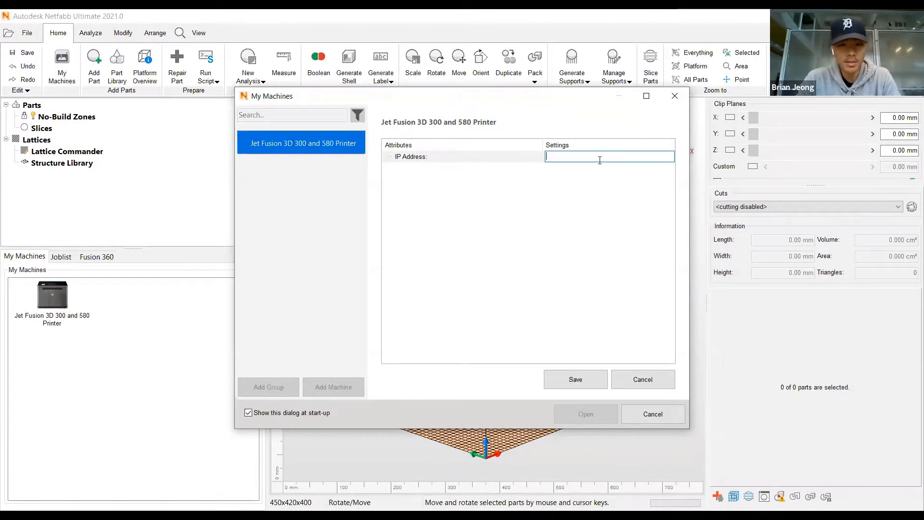
{"action": "type", "text": "19"}
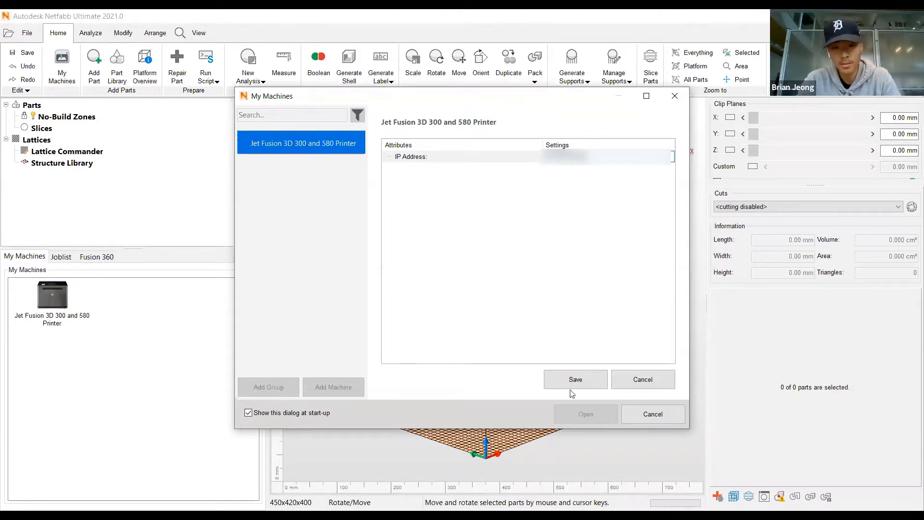
{"action": "left_click", "coordinate": [585, 380]}
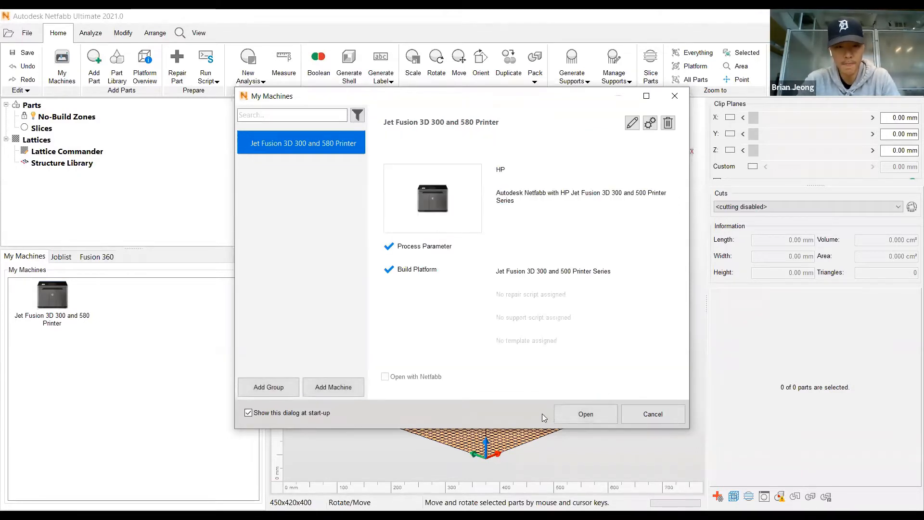
Open the Jet Fusion 3D 300 and 580 Printer build space and dismiss the tooltip covering the project tree
{"action": "left_click", "coordinate": [586, 414]}
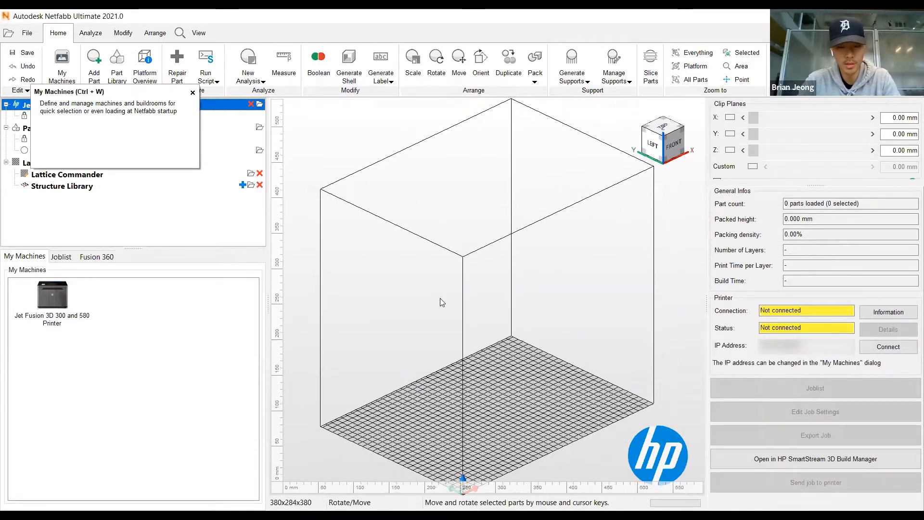
{"action": "right_click_drag", "start_coordinate": [450, 341], "coordinate": [461, 343]}
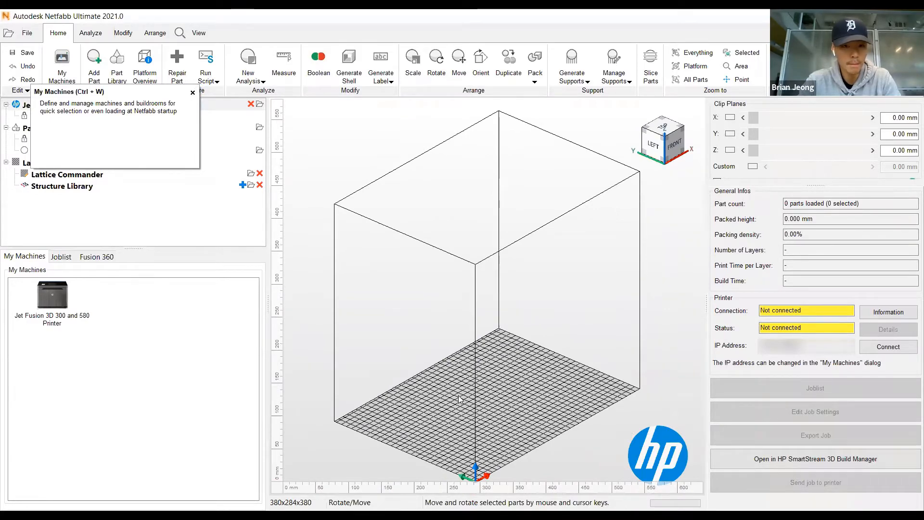
{"action": "left_click", "coordinate": [193, 93]}
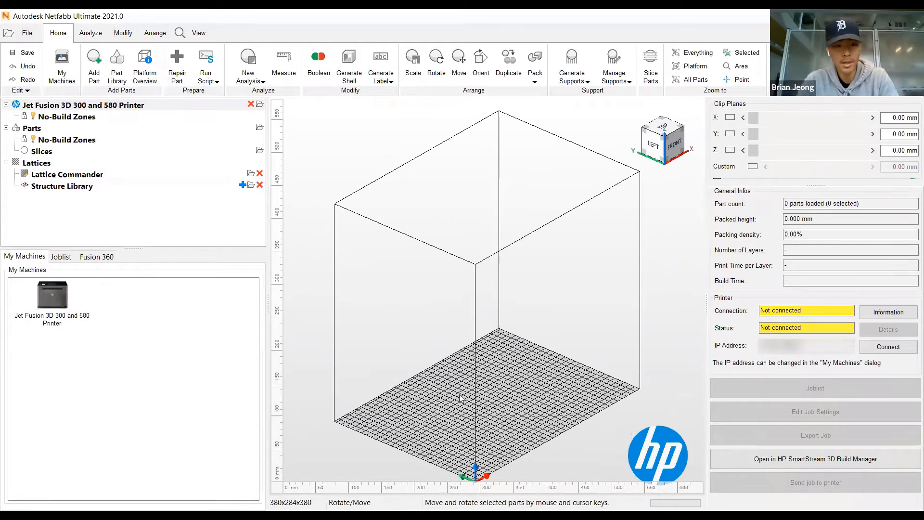
Import the model_mesh file at 100% level of detail, unscaled and positioned according to file data
{"action": "left_click", "coordinate": [95, 73]}
{"action": "left_click", "coordinate": [228, 139]}
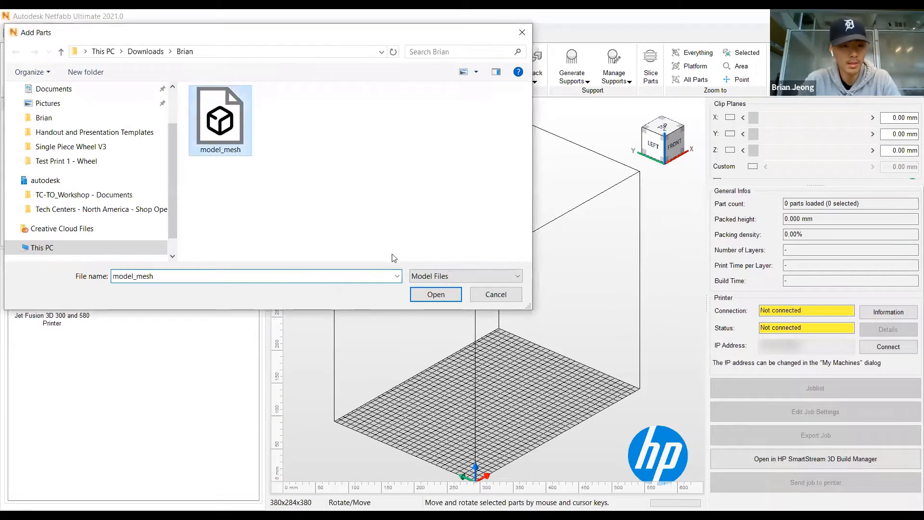
{"action": "left_click", "coordinate": [435, 295]}
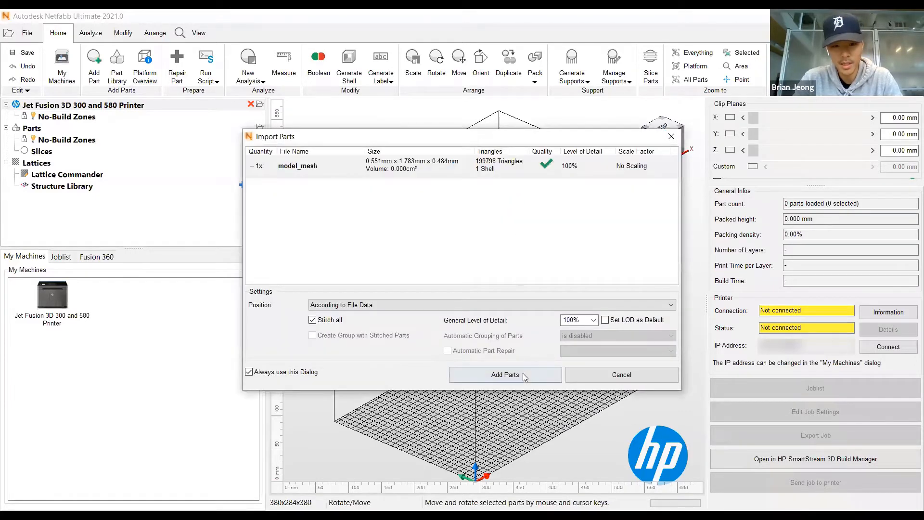
{"action": "left_click", "coordinate": [522, 374]}
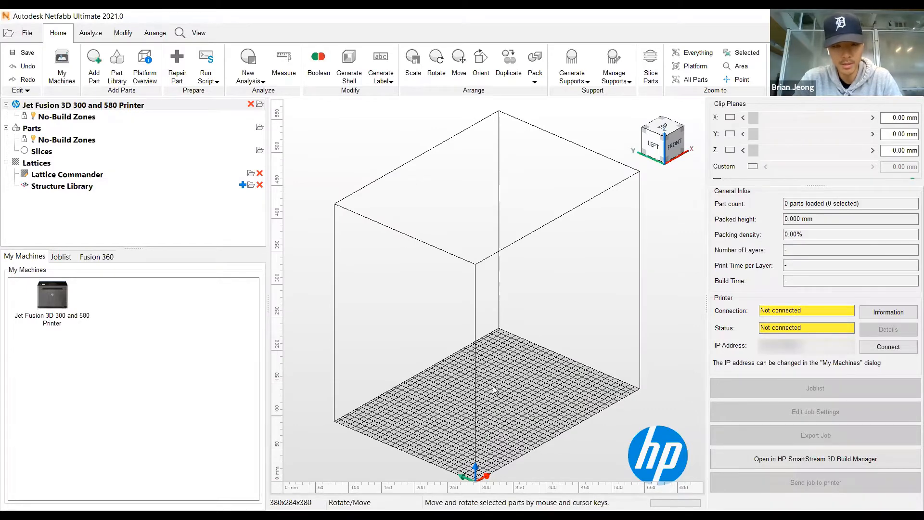
Scale the model_mesh part uniformly by a factor of 50 with the fixed scaling ratio
{"action": "scroll", "coordinate": [474, 400], "scroll_direction": "down", "scroll_amount": 1}
{"action": "scroll", "coordinate": [476, 400], "scroll_direction": "up", "scroll_amount": 5}
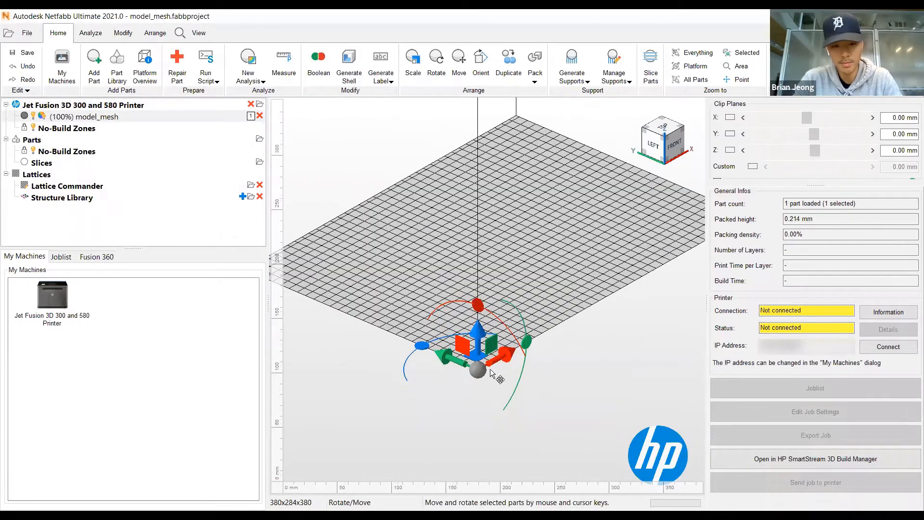
{"action": "scroll", "coordinate": [490, 374], "scroll_direction": "up", "scroll_amount": 8}
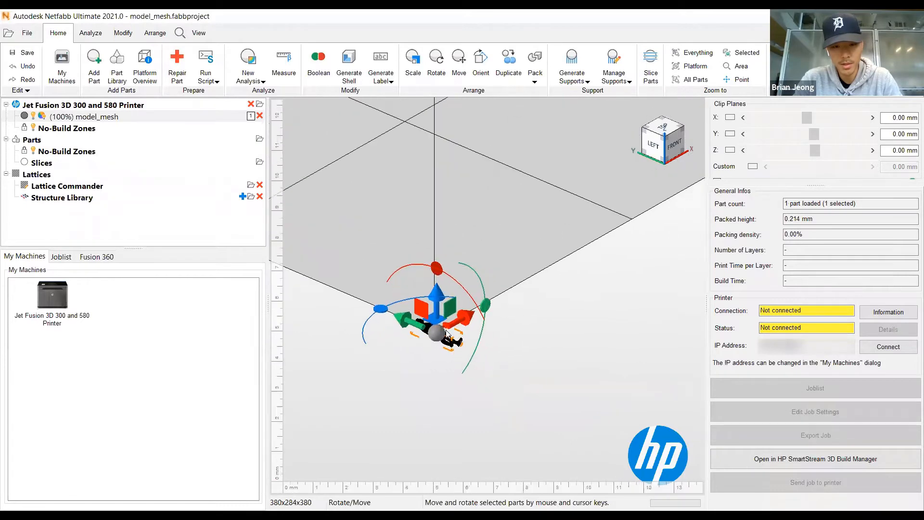
{"action": "scroll", "coordinate": [446, 327], "scroll_direction": "up", "scroll_amount": 3}
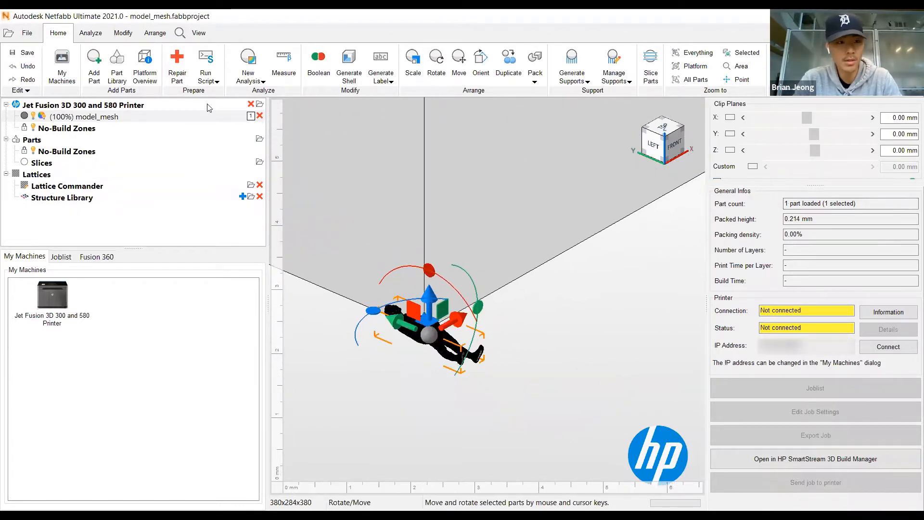
{"action": "left_click", "coordinate": [122, 33]}
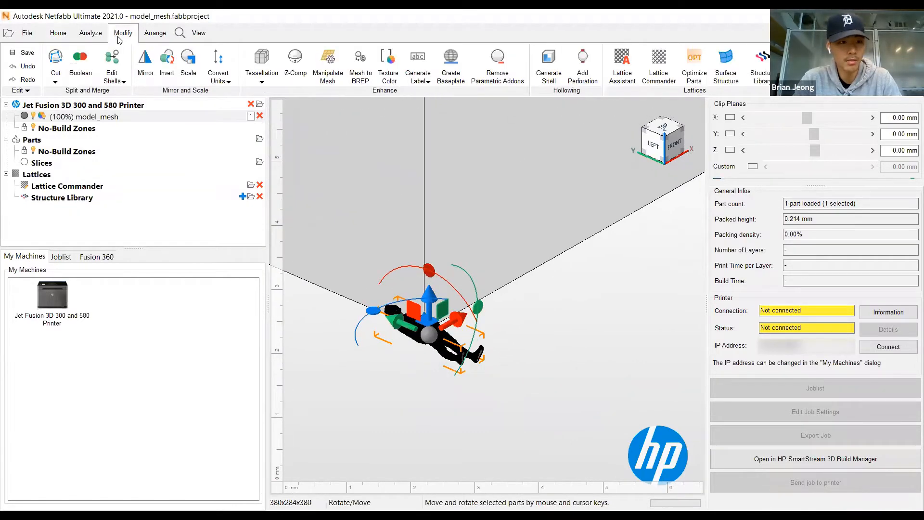
{"action": "left_click", "coordinate": [189, 60]}
{"action": "type", "text": "5"}
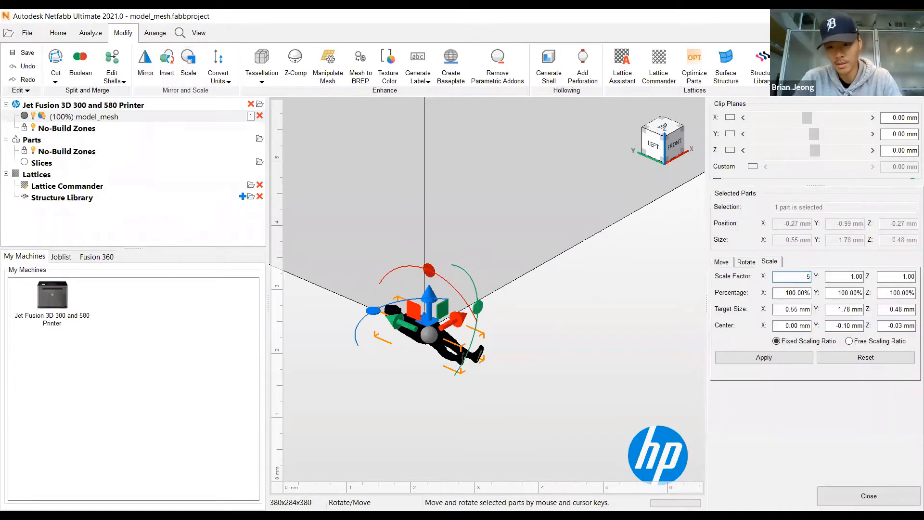
{"action": "type", "text": "0"}
{"action": "key", "text": "Tab"}
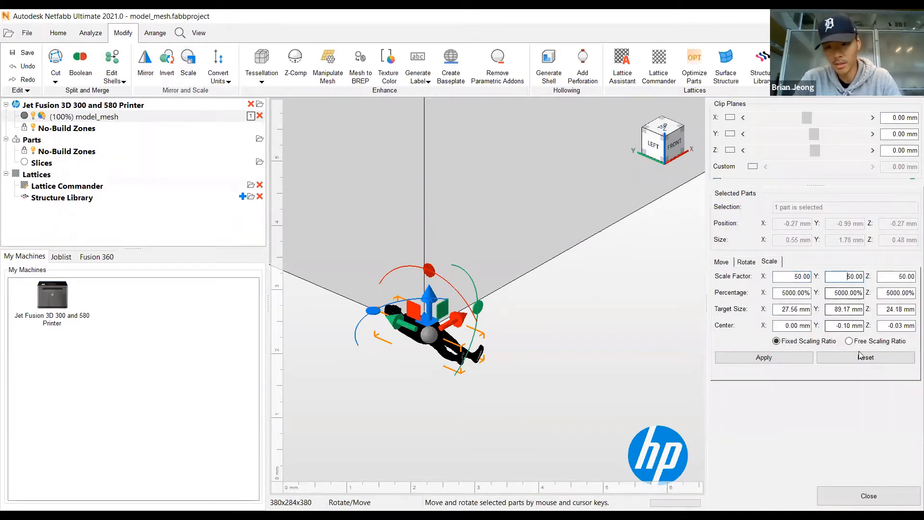
{"action": "left_click", "coordinate": [810, 359]}
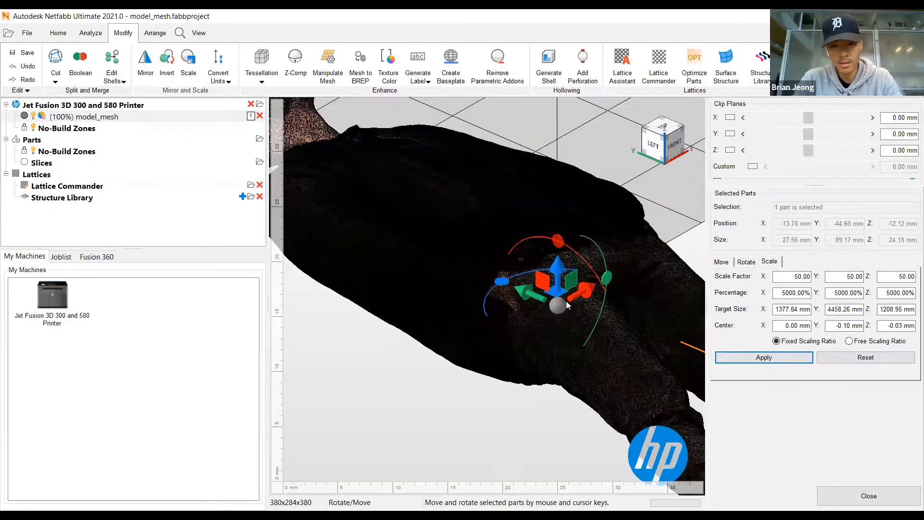
Move the figure inside the build volume to about X 69, Y 99 and Z 12 mm
{"action": "scroll", "coordinate": [577, 307], "scroll_direction": "down", "scroll_amount": 10}
{"action": "left_click_drag", "start_coordinate": [612, 294], "coordinate": [670, 260]}
{"action": "left_click_drag", "start_coordinate": [608, 260], "coordinate": [496, 211]}
{"action": "left_click_drag", "start_coordinate": [527, 184], "coordinate": [527, 153]}
Tilt the figure about the X axis to a diagonal orientation about 67 mm high, then deselect it and leave the Scale tool
{"action": "left_click", "coordinate": [650, 148]}
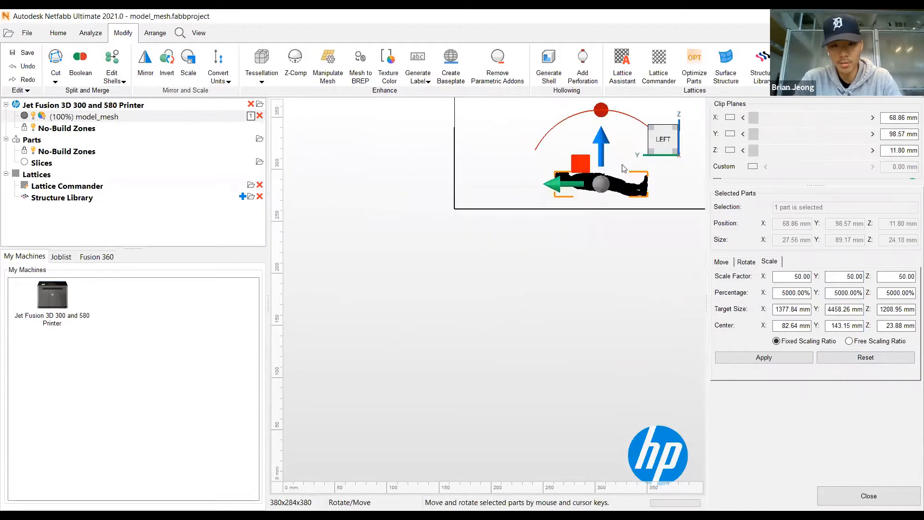
{"action": "scroll", "coordinate": [623, 168], "scroll_direction": "up", "scroll_amount": 3}
{"action": "left_click_drag", "start_coordinate": [583, 123], "coordinate": [624, 141]}
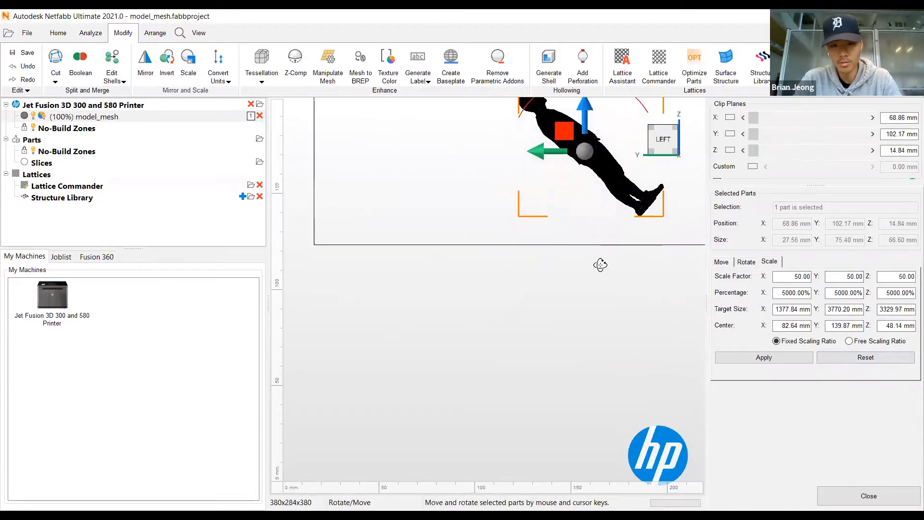
{"action": "right_click_drag", "start_coordinate": [600, 265], "coordinate": [594, 300]}
{"action": "scroll", "coordinate": [555, 237], "scroll_direction": "down", "scroll_amount": 3}
{"action": "scroll", "coordinate": [492, 276], "scroll_direction": "down", "scroll_amount": 2}
{"action": "left_click", "coordinate": [622, 234]}
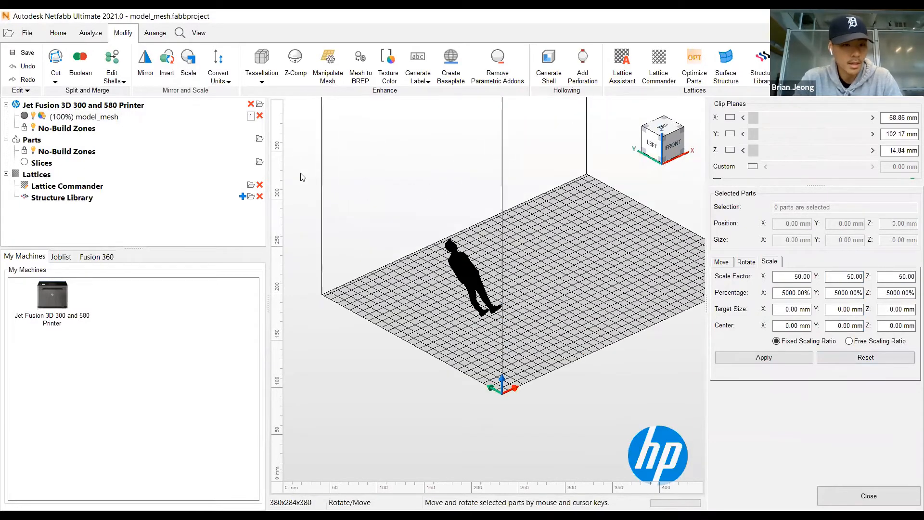
{"action": "left_click", "coordinate": [865, 493]}
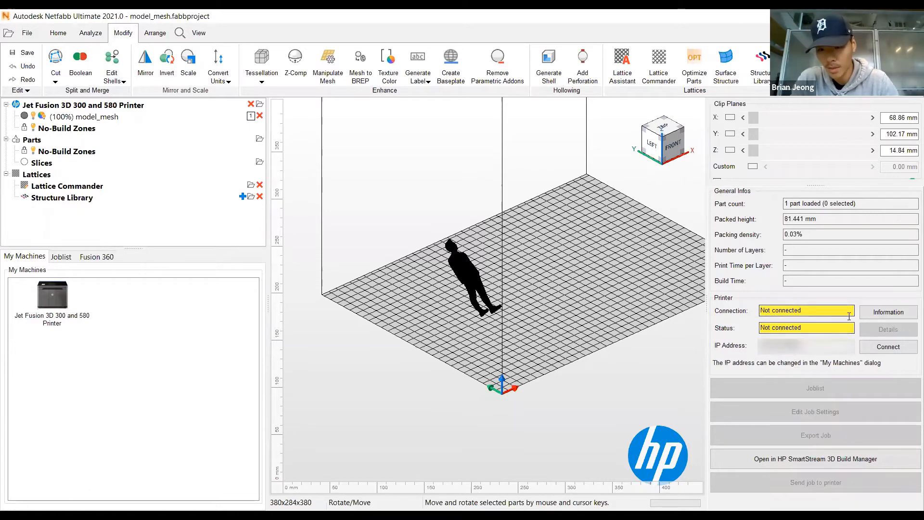
Connect to the printer and review the details of its status messages
{"action": "left_click", "coordinate": [887, 347]}
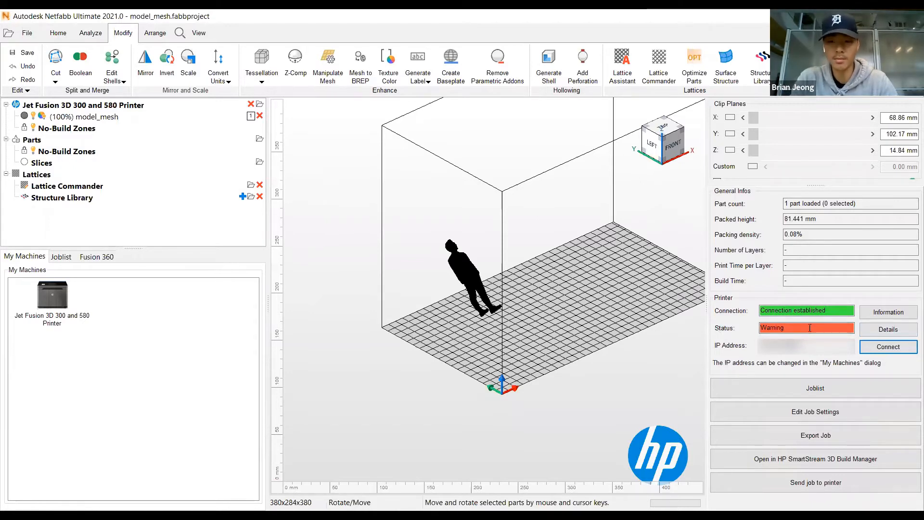
{"action": "left_click", "coordinate": [888, 329]}
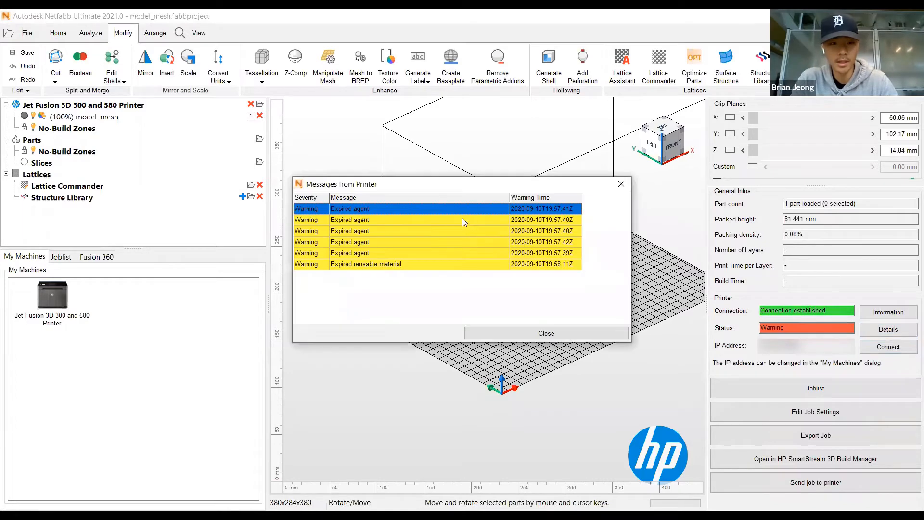
{"action": "left_click", "coordinate": [614, 185]}
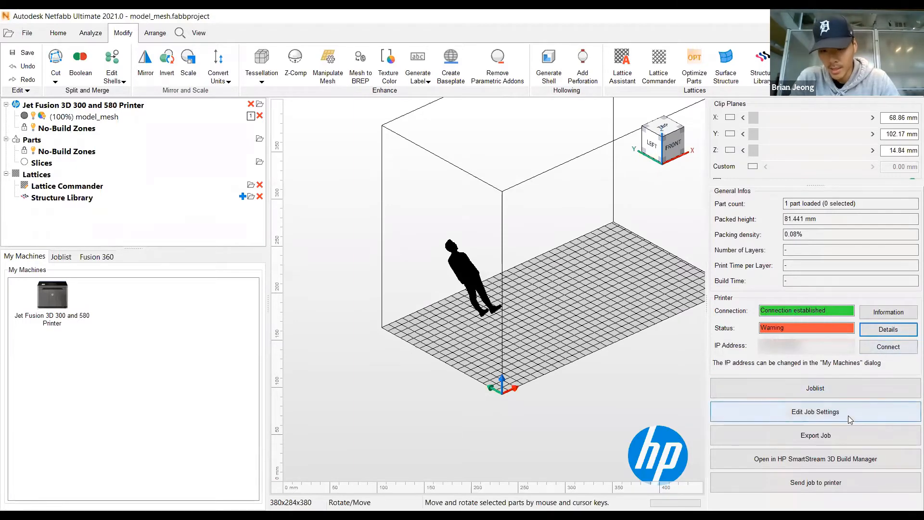
Review the job settings and start sending the job with HP 3D PA12, the Color balanced print profile and Fast cool & reclaim cooling
{"action": "left_click", "coordinate": [827, 412]}
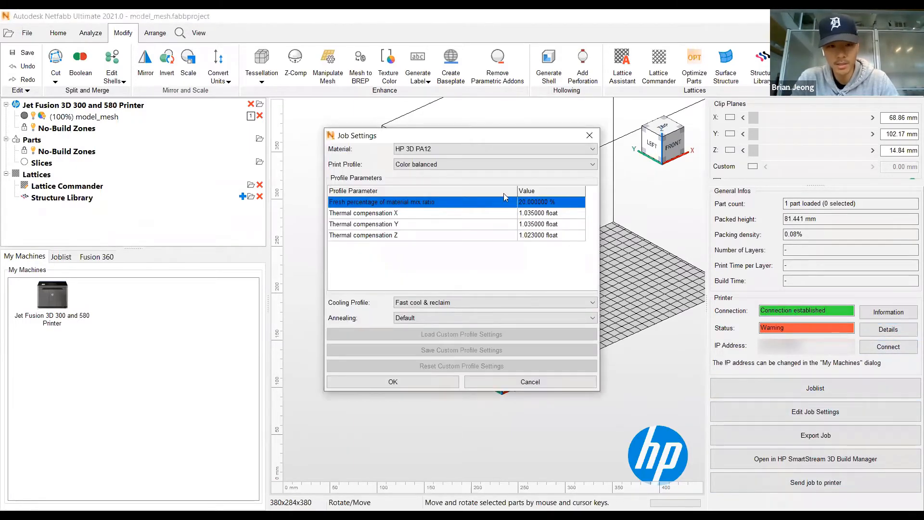
{"action": "left_click", "coordinate": [588, 137]}
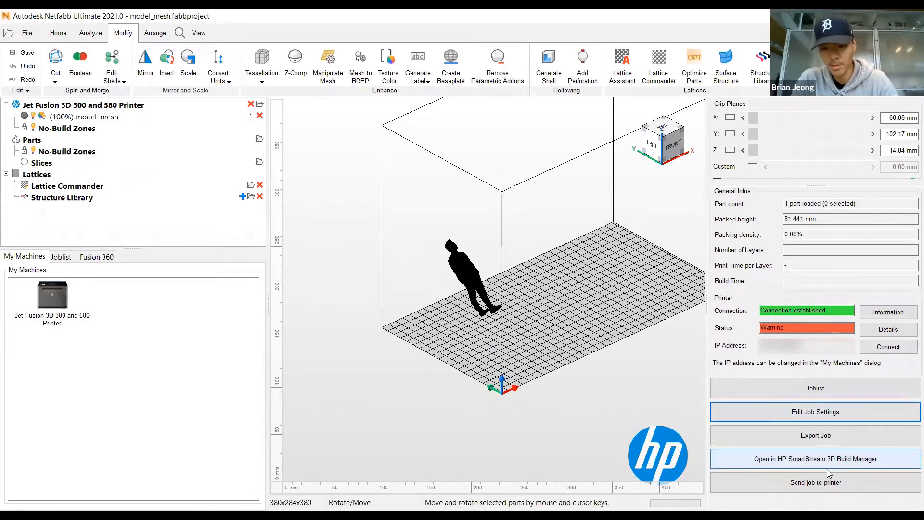
{"action": "left_click", "coordinate": [829, 487]}
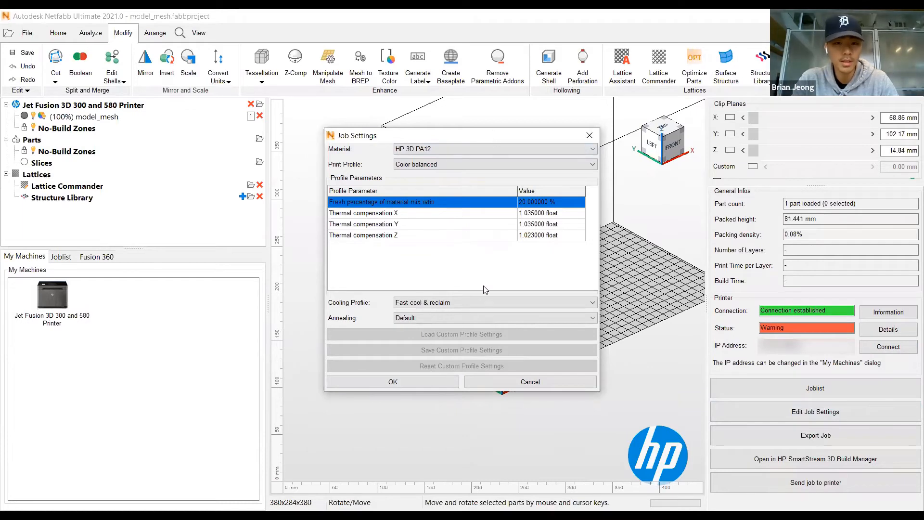
{"action": "left_click", "coordinate": [408, 382]}
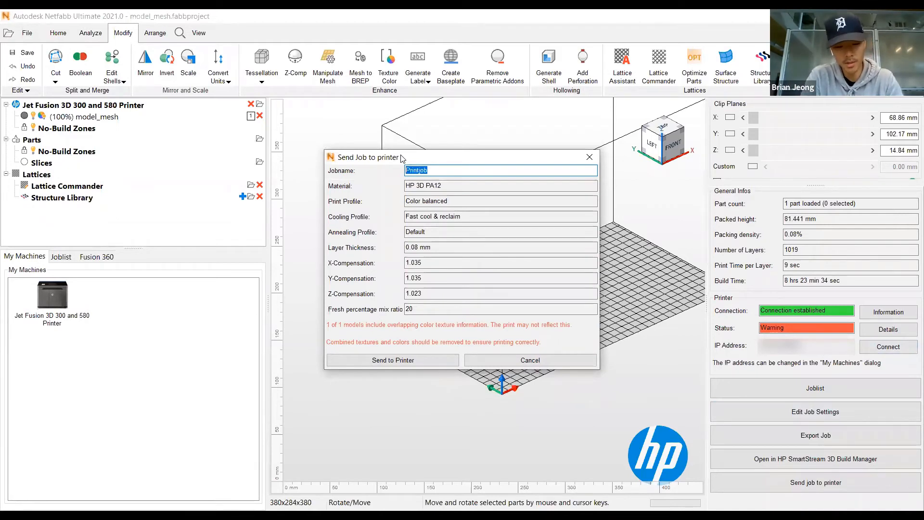
Name the print job "Test" followed by the person's full name and send it to the printer
{"action": "type", "text": "Tes"}
{"action": "key", "text": "BackSpace"}
{"action": "type", "text": "es"}
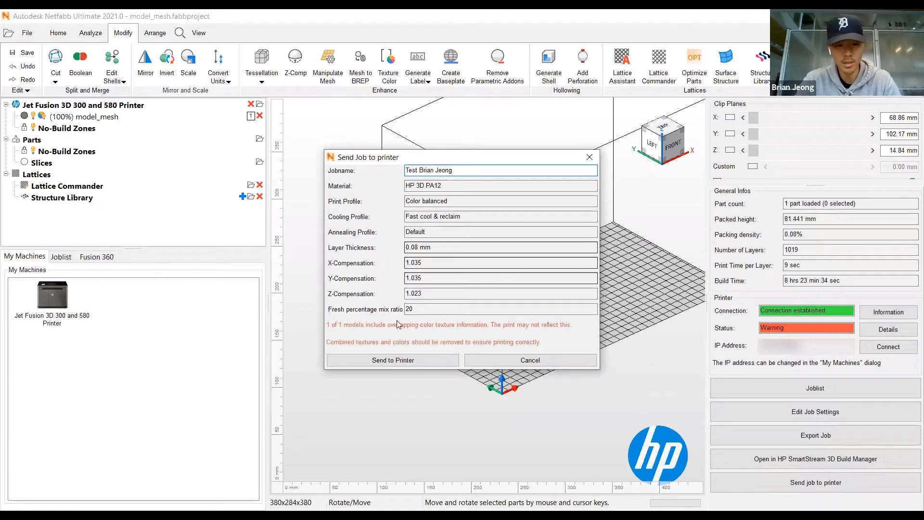
{"action": "left_click", "coordinate": [407, 362]}
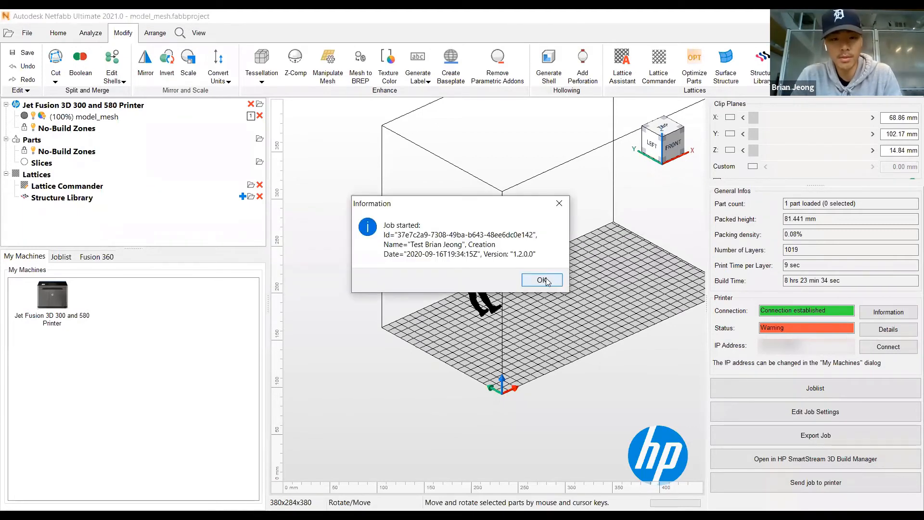
{"action": "left_click", "coordinate": [541, 280]}
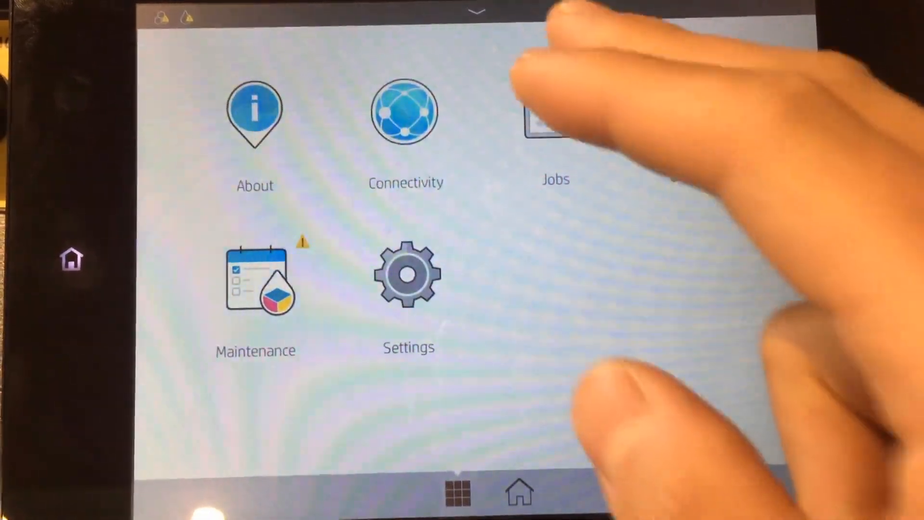
Switch to the printer's touchscreen and open the newly sent test job from the pending job list
{"action": "left_click", "coordinate": [549, 118]}
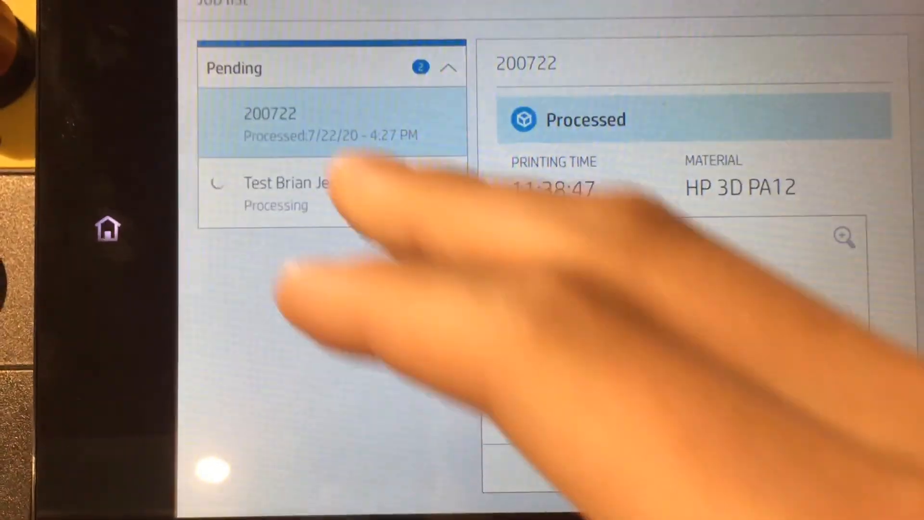
{"action": "left_click", "coordinate": [223, 164]}
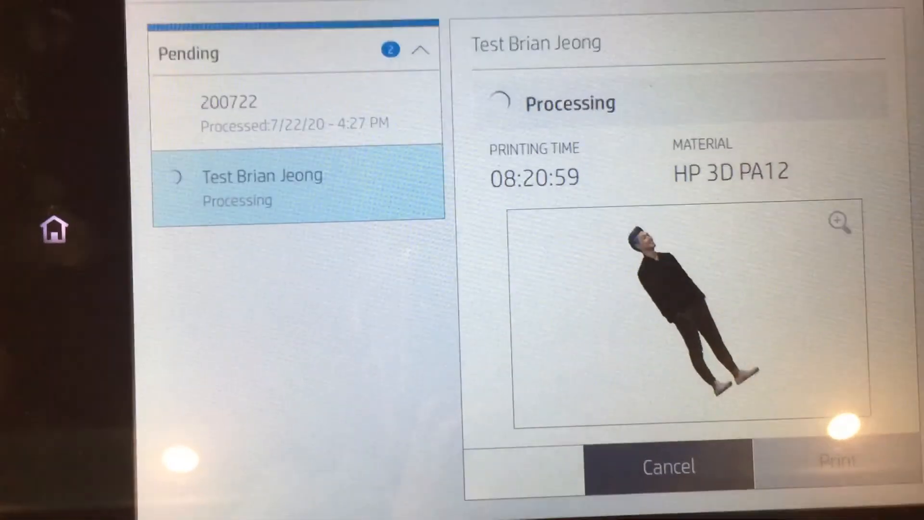